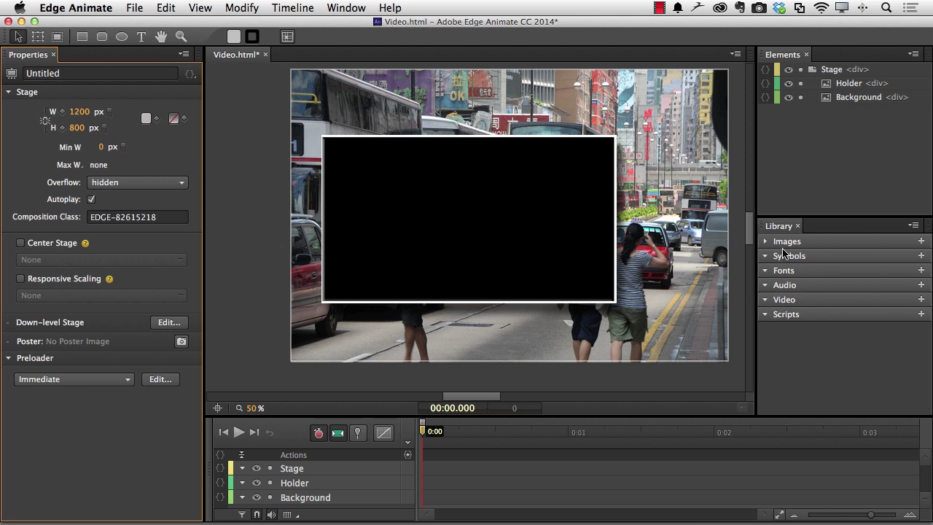
# - Import HongKong.mp4 and HongKong.webm into the Library together, accepting the WebM format warning
pyautogui.click(921, 301)
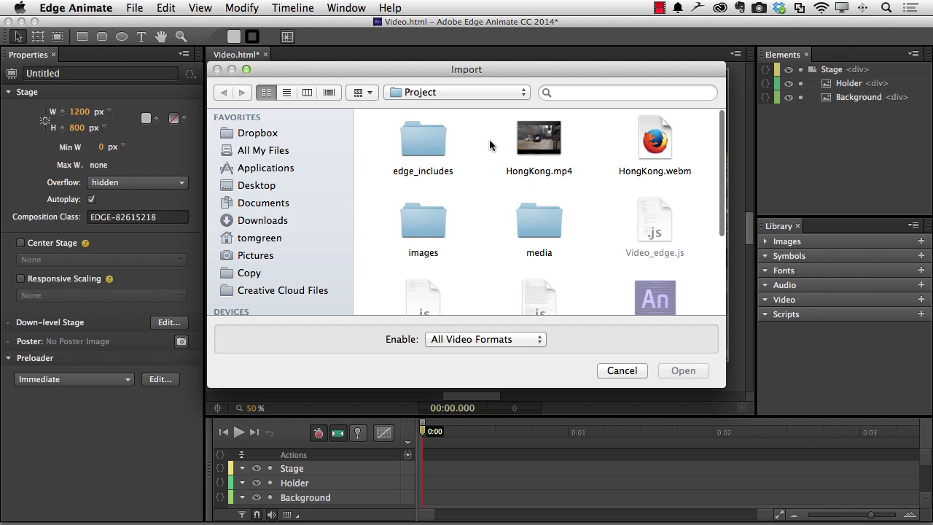
pyautogui.click(530, 144)
pyautogui.keyDown('shift'); pyautogui.click(667, 152); pyautogui.keyUp('shift')
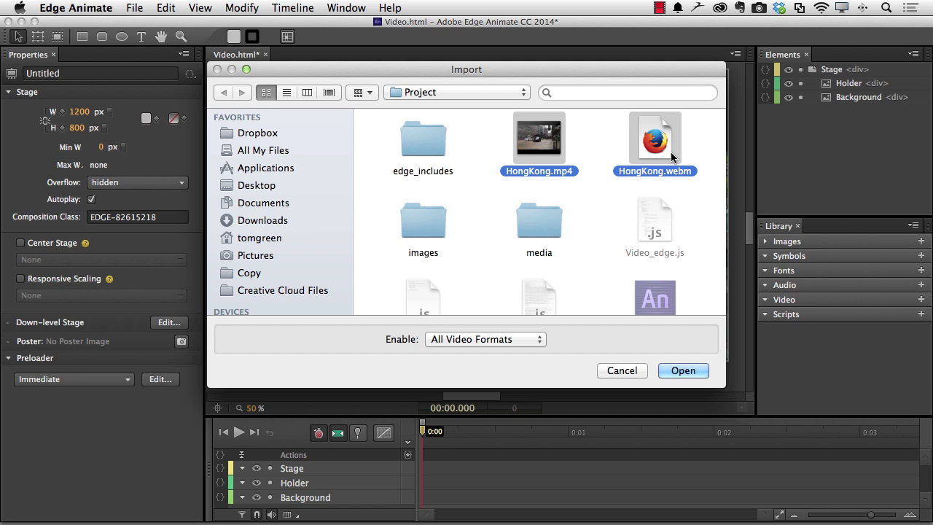
pyautogui.click(683, 370)
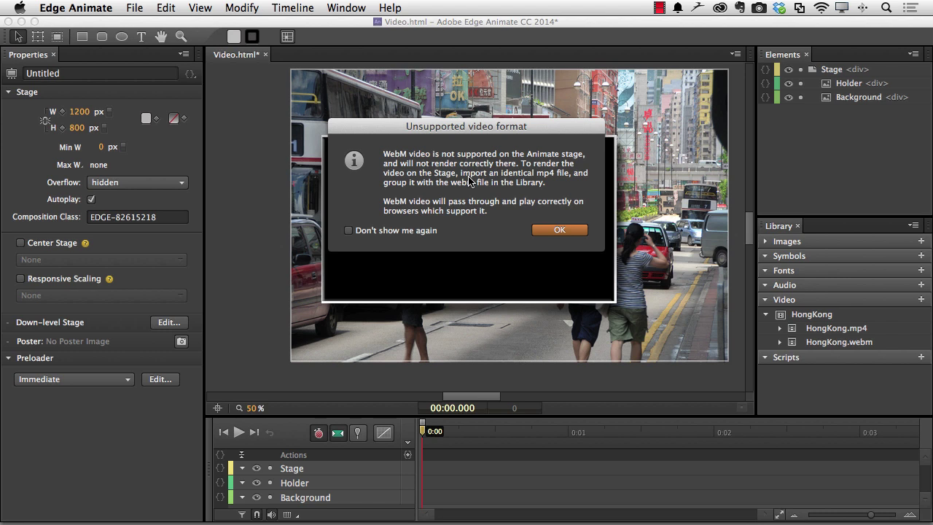
pyautogui.click(550, 231)
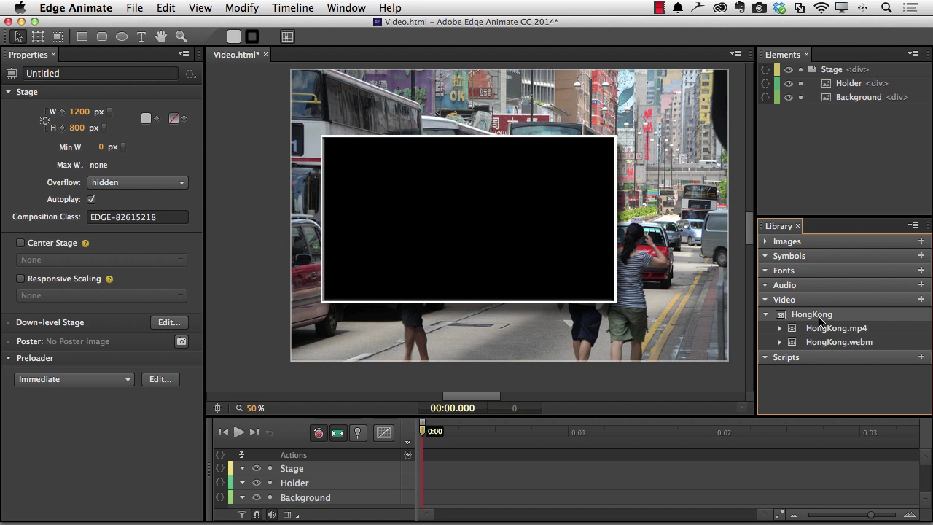
# - Drop the HongKong video onto the stage, fit it inside the black frame, and enable its playback controls
pyautogui.moveTo(795, 317); pyautogui.dragTo(347, 152)
pyautogui.moveTo(458, 226); pyautogui.dragTo(438, 214)
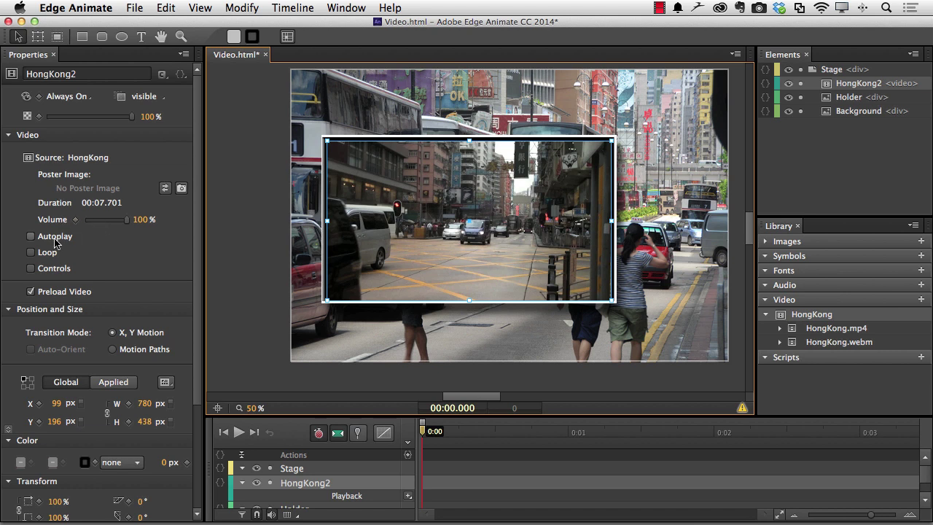
pyautogui.click(32, 269)
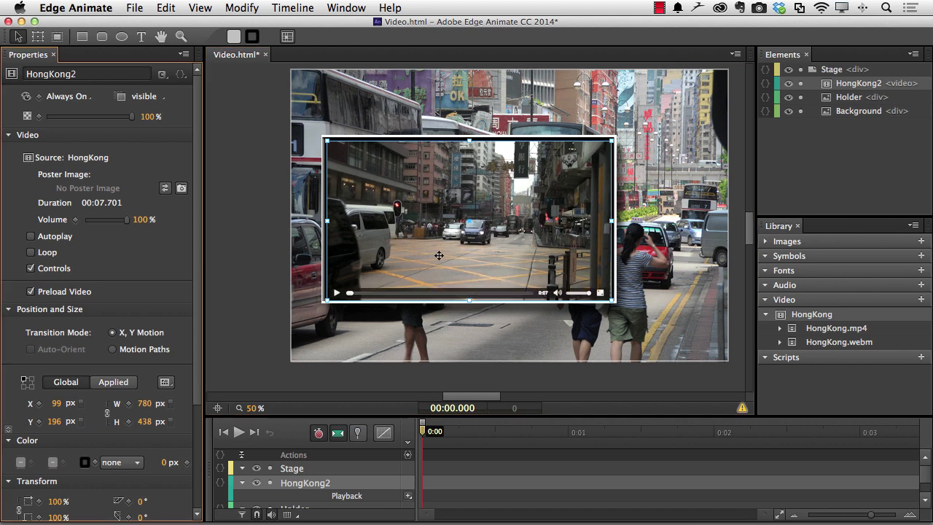
pyautogui.click(440, 255)
pyautogui.moveTo(439, 255); pyautogui.dragTo(439, 255)
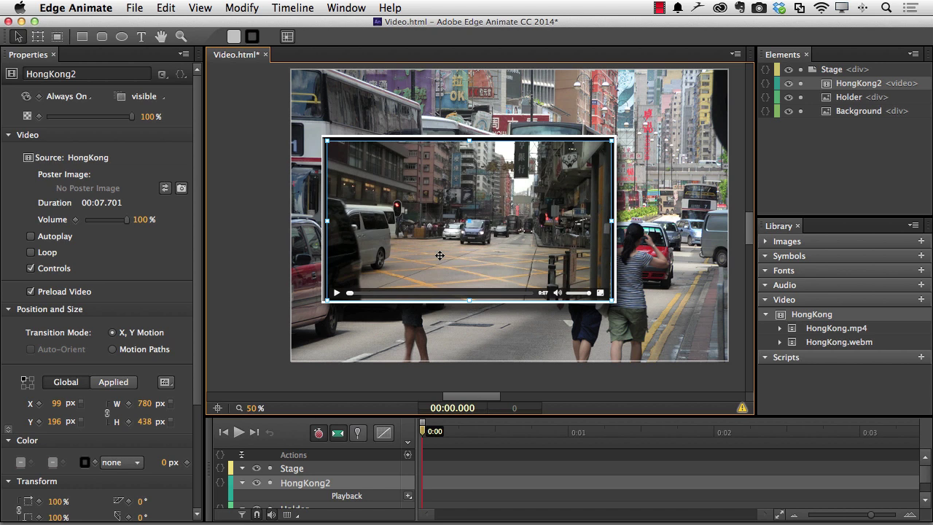
pyautogui.click(262, 198)
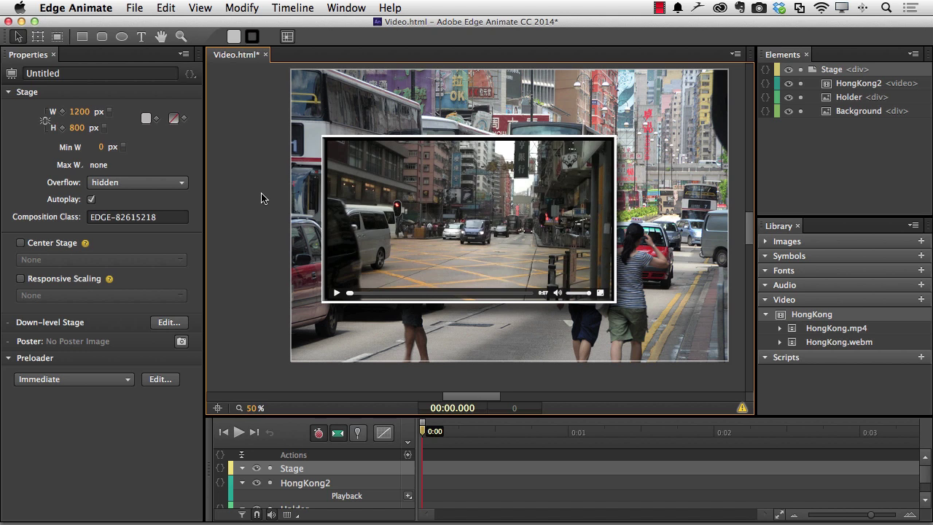
# - Preview the composition in Chrome, play then pause the HongKong video, and return to Edge Animate
pyautogui.press('super+Return')
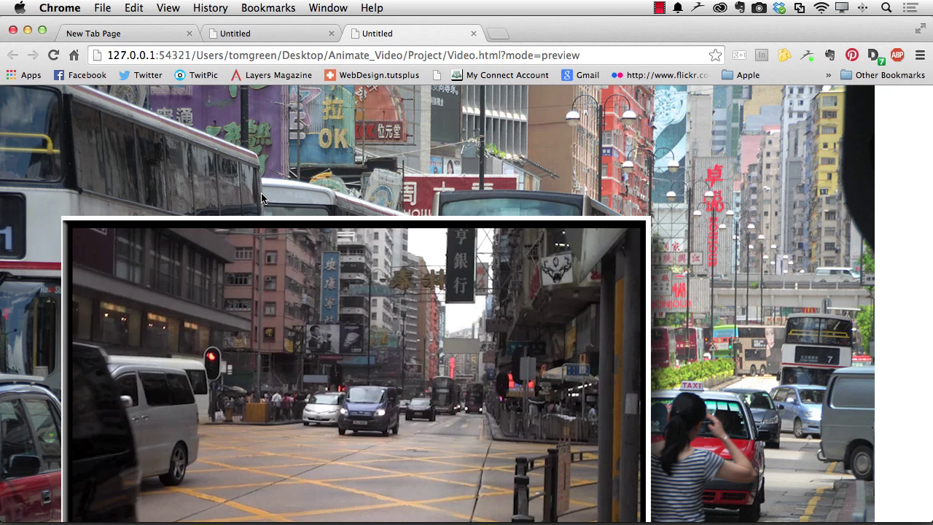
pyautogui.scroll(-3, 263, 198)
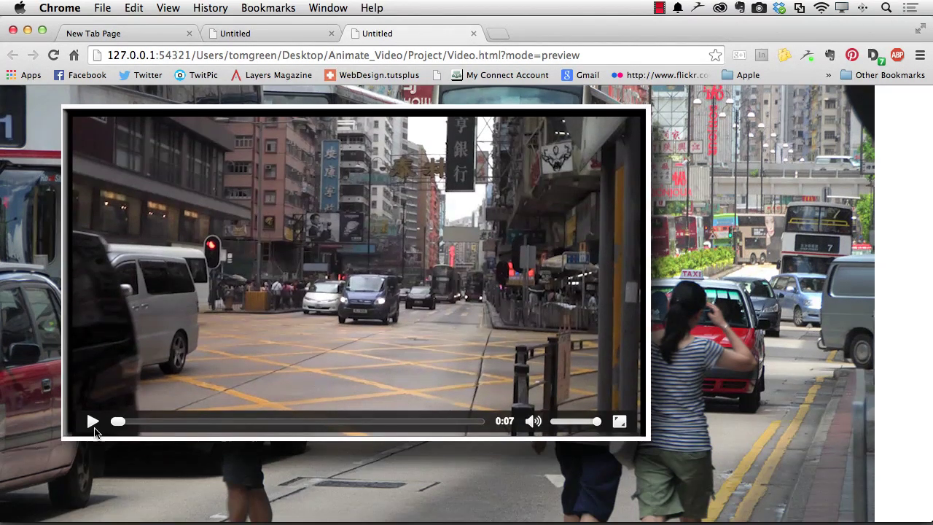
pyautogui.scroll(1, 91, 426)
pyautogui.click(92, 426)
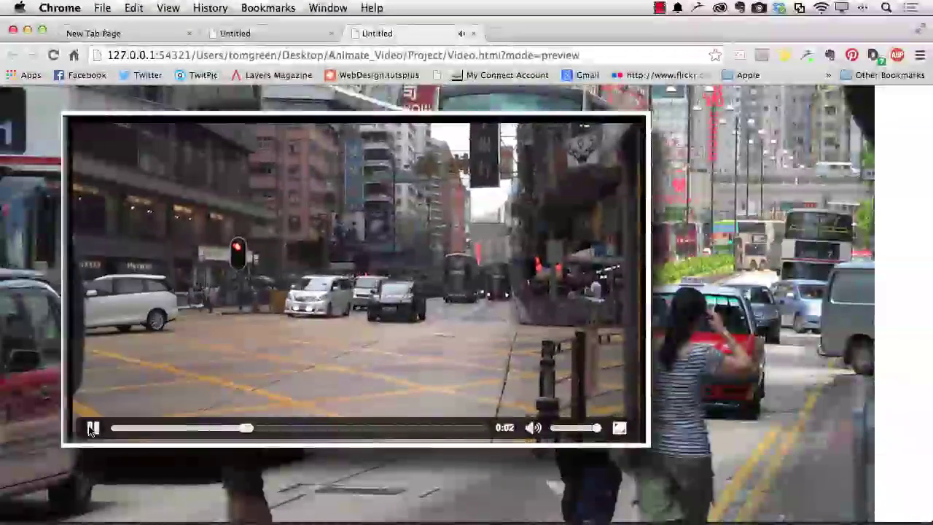
pyautogui.click(92, 427)
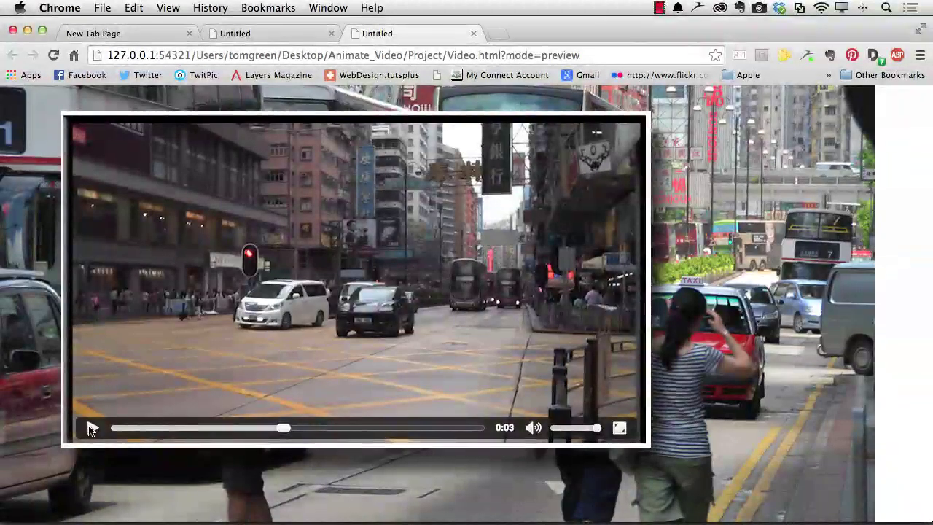
pyautogui.press('super+h')
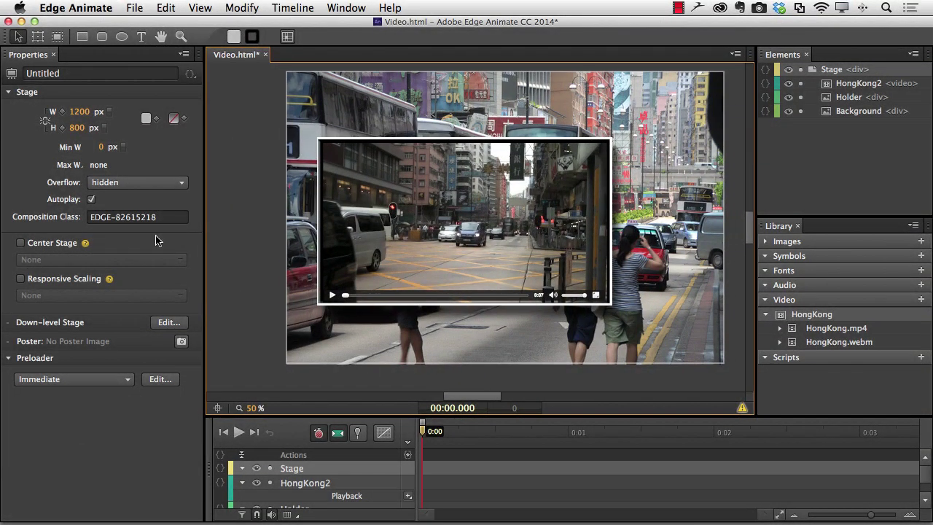
# - Set the stage's Center Stage to Horizontal and Responsive Scaling to Both
pyautogui.click(19, 246)
pyautogui.click(20, 244)
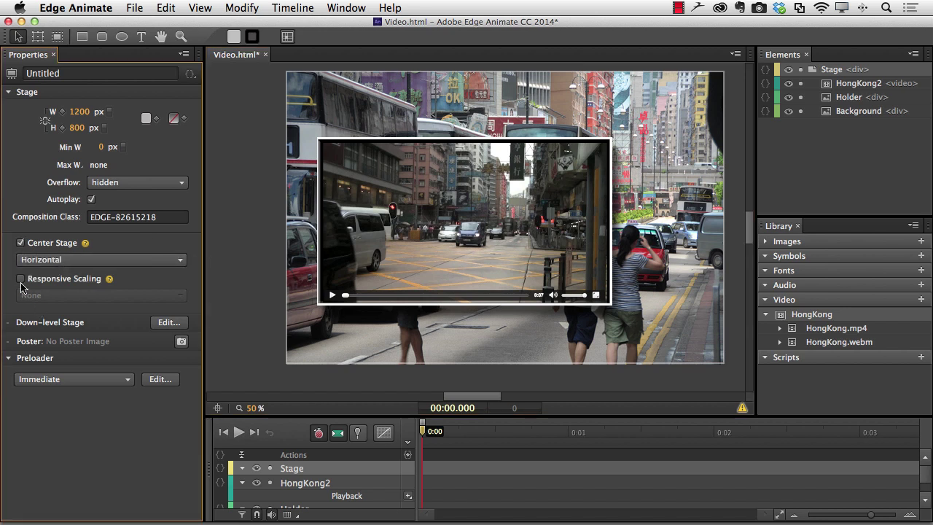
pyautogui.click(21, 283)
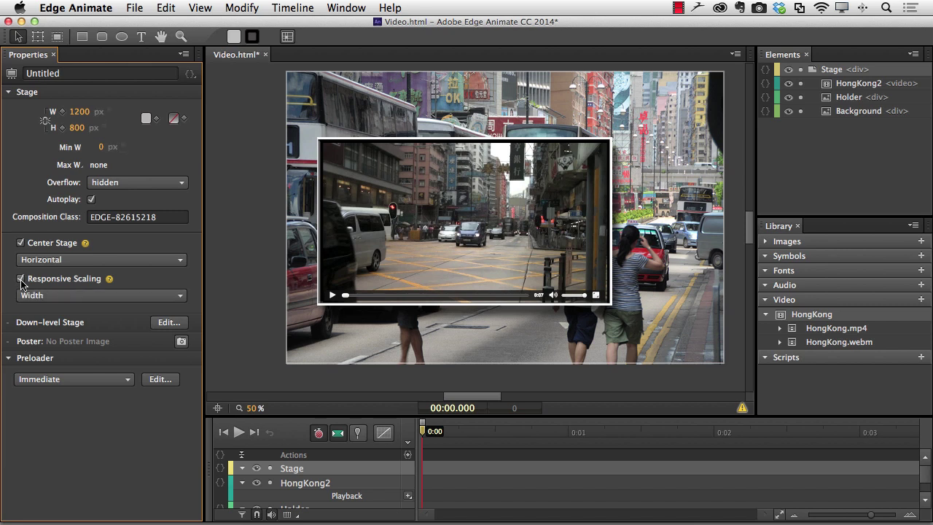
pyautogui.click(47, 295)
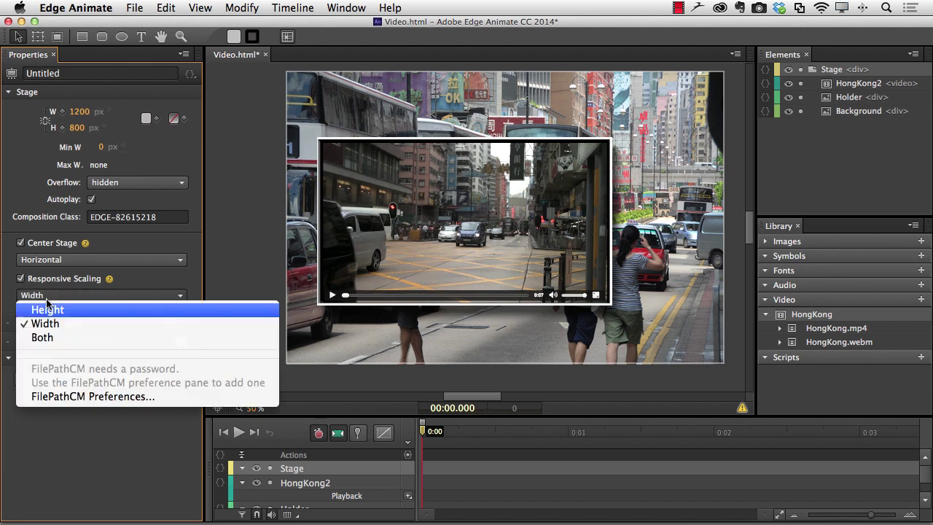
pyautogui.click(45, 339)
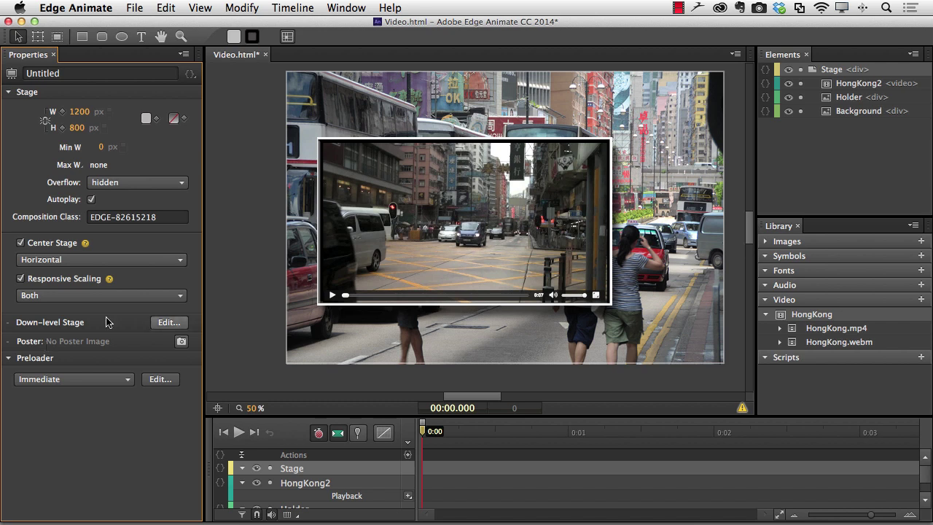
# - In Video_edge.js, highlight the HongKong object's code, including its 780 by 438 size and sources
pyautogui.click(522, 492)
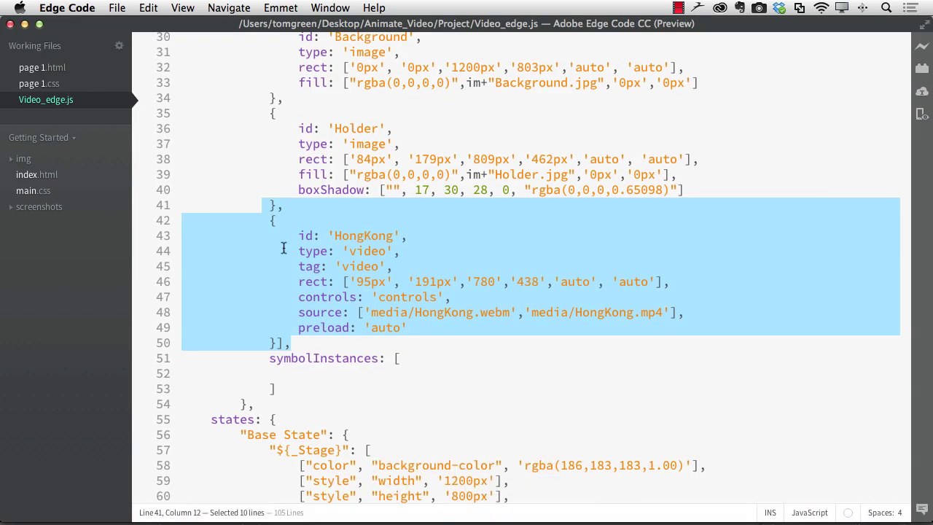
pyautogui.scroll(-1, 284, 251)
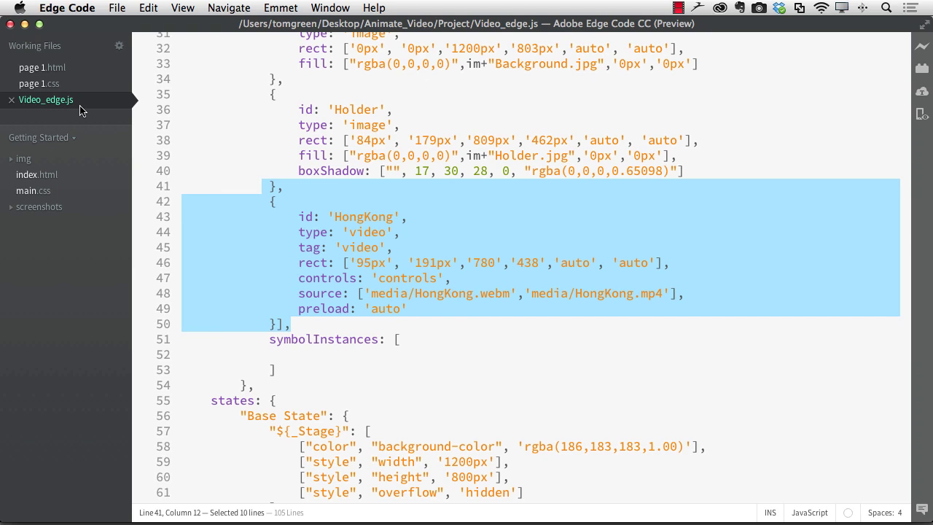
pyautogui.click(330, 227)
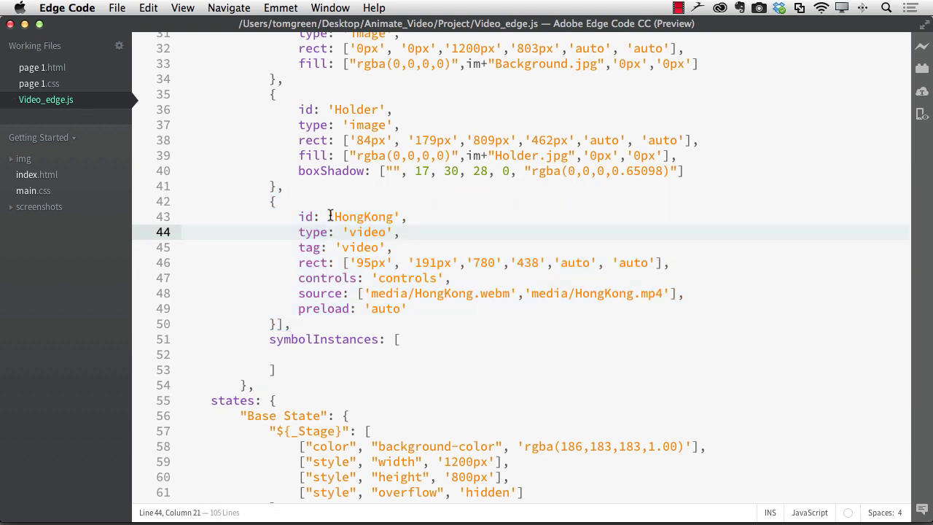
pyautogui.moveTo(329, 217); pyautogui.dragTo(677, 318)
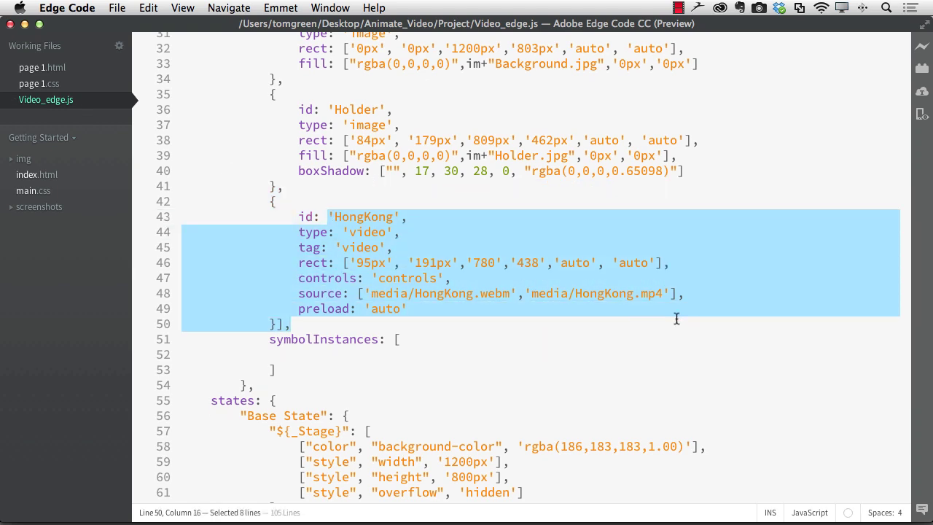
pyautogui.moveTo(474, 262); pyautogui.dragTo(547, 262)
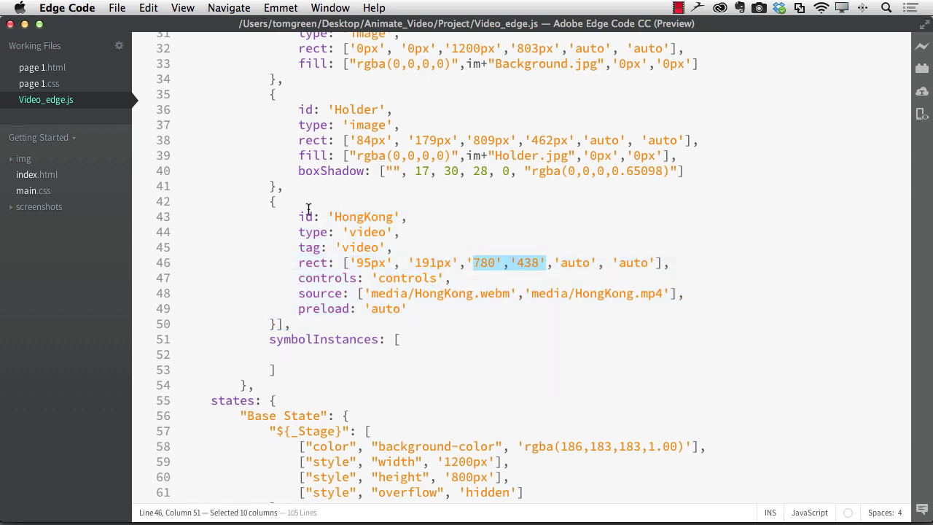
pyautogui.scroll(3, 219, 170)
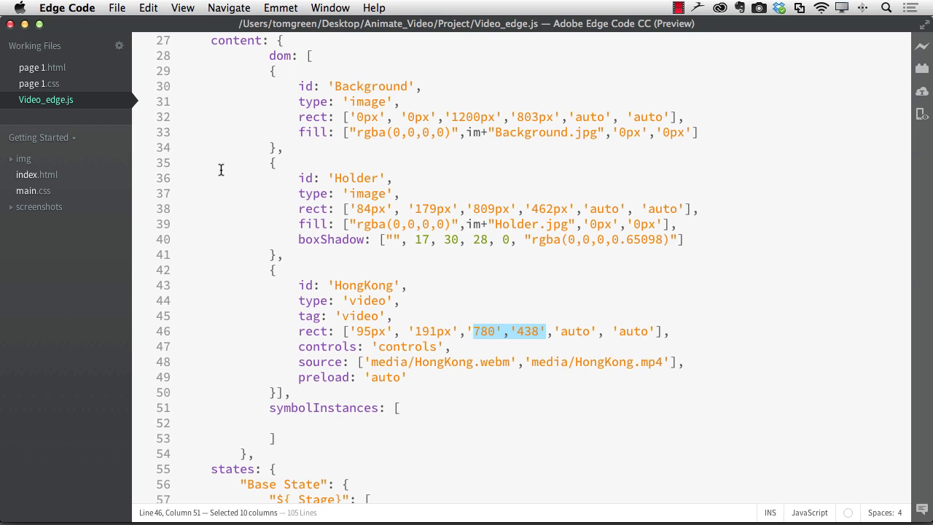
pyautogui.scroll(-3, 221, 170)
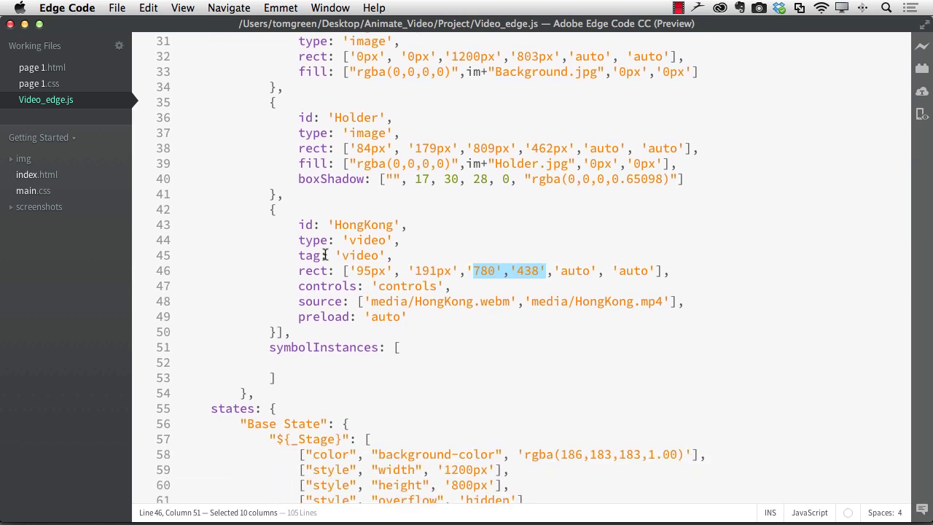
pyautogui.moveTo(292, 225); pyautogui.dragTo(426, 321)
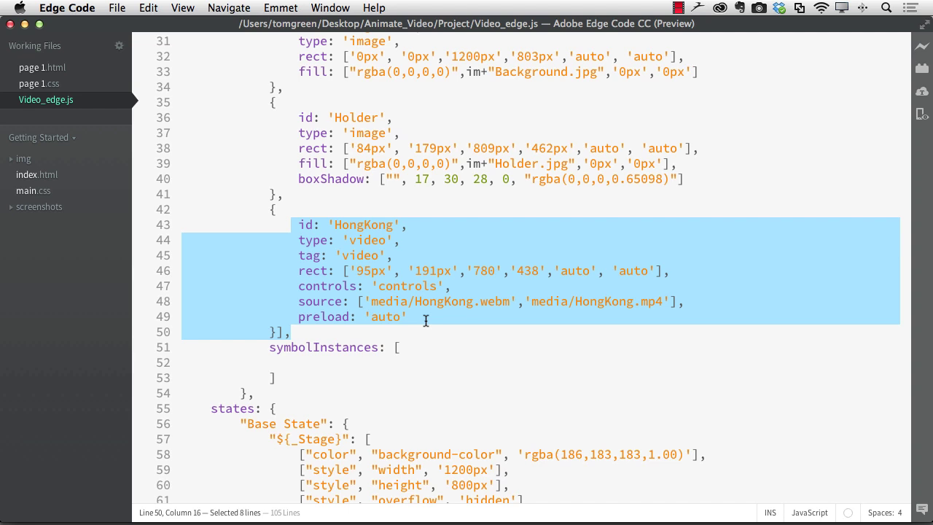
# - Switch back to Edge Animate and focus the Video composition's stage area
pyautogui.press('super+Tab')
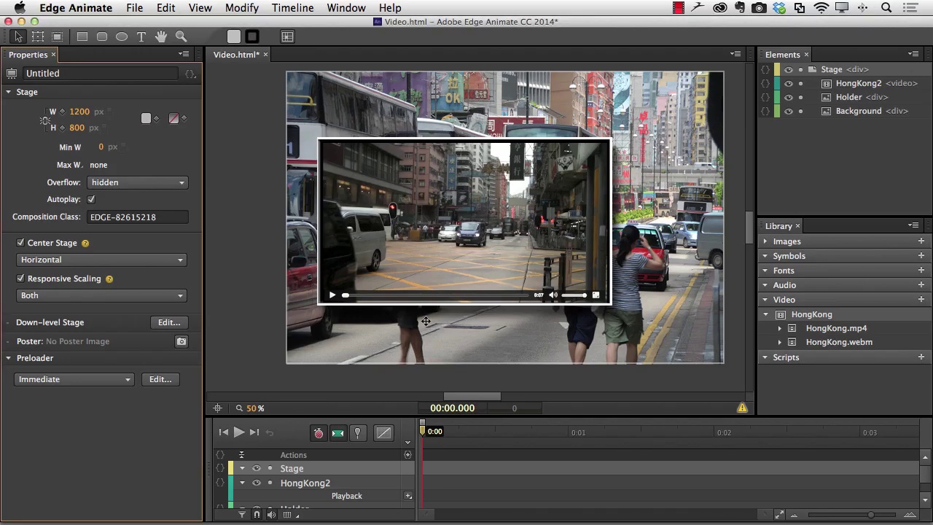
pyautogui.click(263, 247)
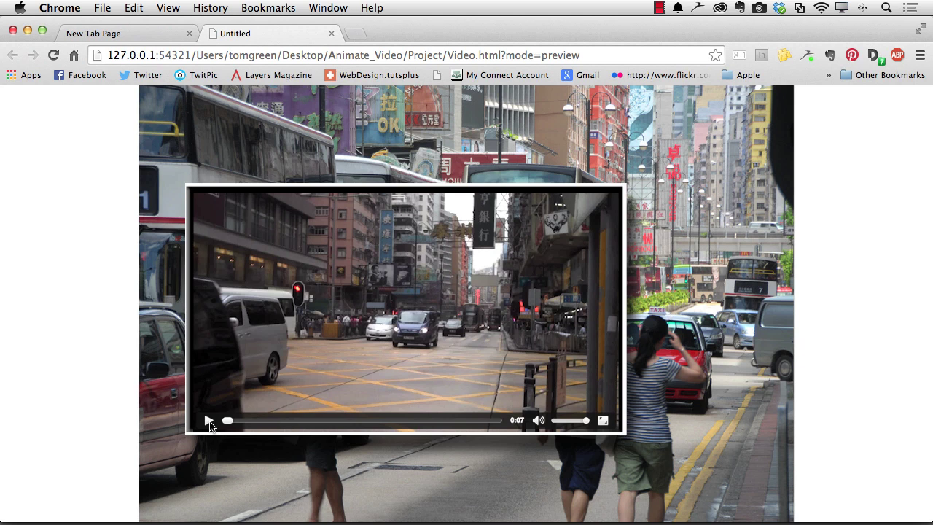
# - Play the HongKong video in the Chrome preview, shrink the browser window, and return to Edge Animate
pyautogui.click(208, 422)
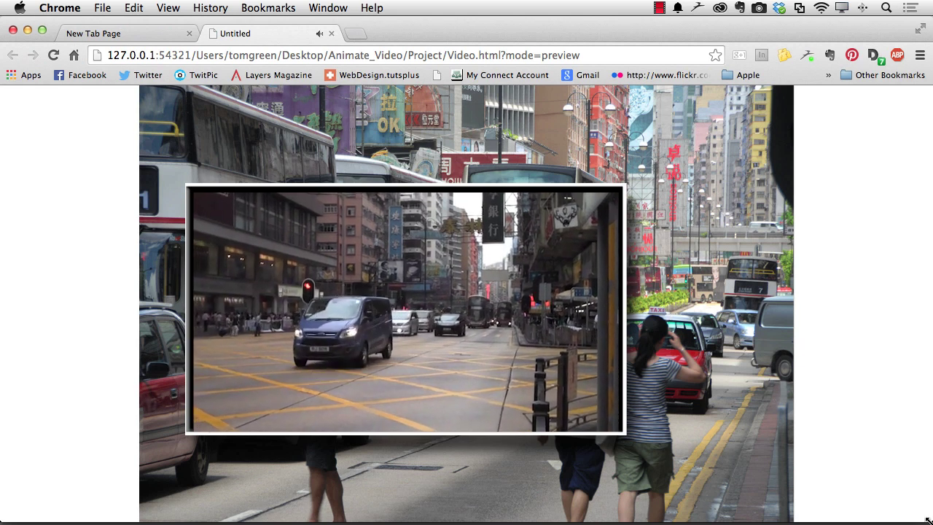
pyautogui.moveTo(925, 520)
pyautogui.mouseDown()
pyautogui.moveTo(697, 495)
pyautogui.moveTo(418, 437)
pyautogui.moveTo(205, 337)
pyautogui.moveTo(509, 481)
pyautogui.moveTo(685, 514)
pyautogui.moveTo(875, 513)
pyautogui.moveTo(805, 507)
pyautogui.moveTo(281, 360)
pyautogui.moveTo(292, 354)
pyautogui.moveTo(890, 501)
pyautogui.moveTo(932, 524)
pyautogui.mouseUp()
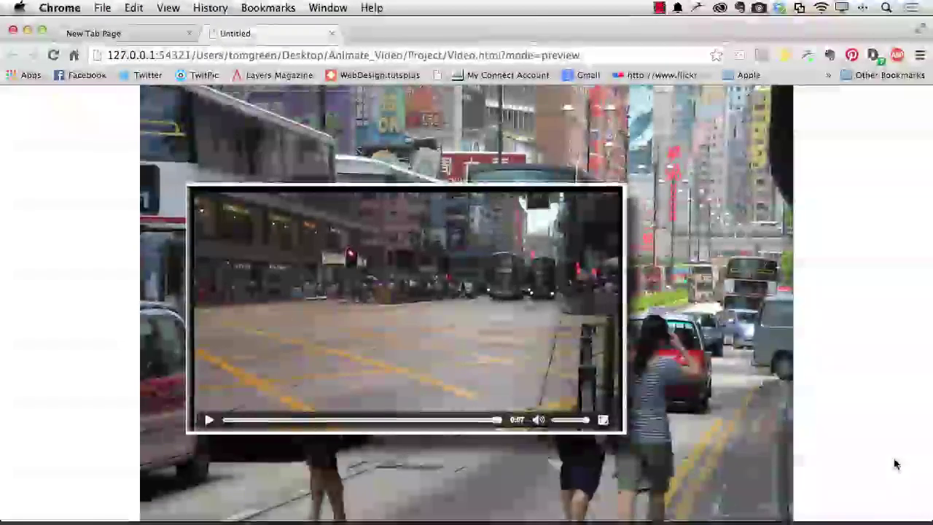
pyautogui.press('super+Tab')
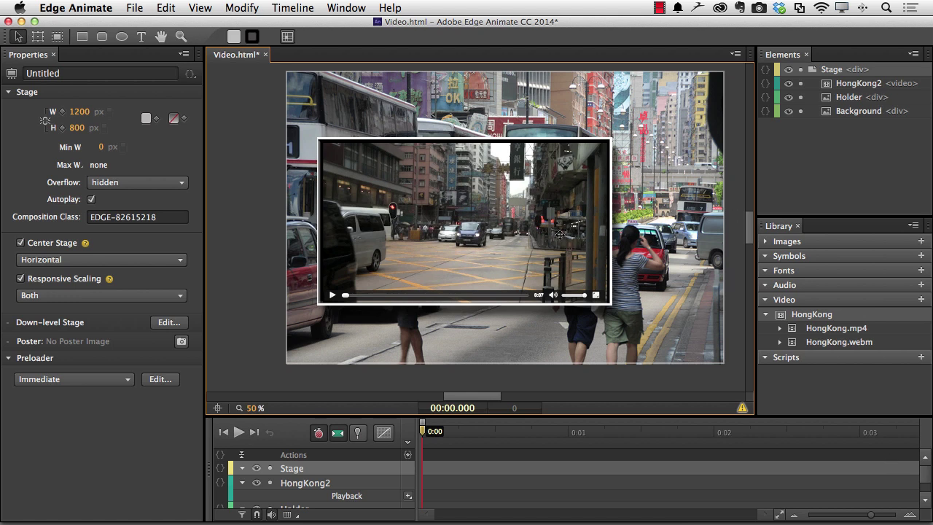
pyautogui.click(494, 226)
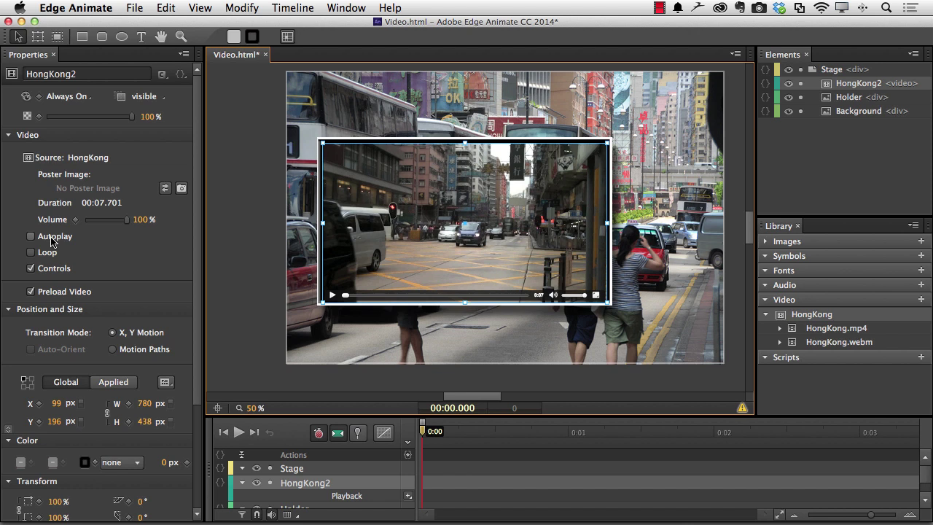
pyautogui.click(229, 233)
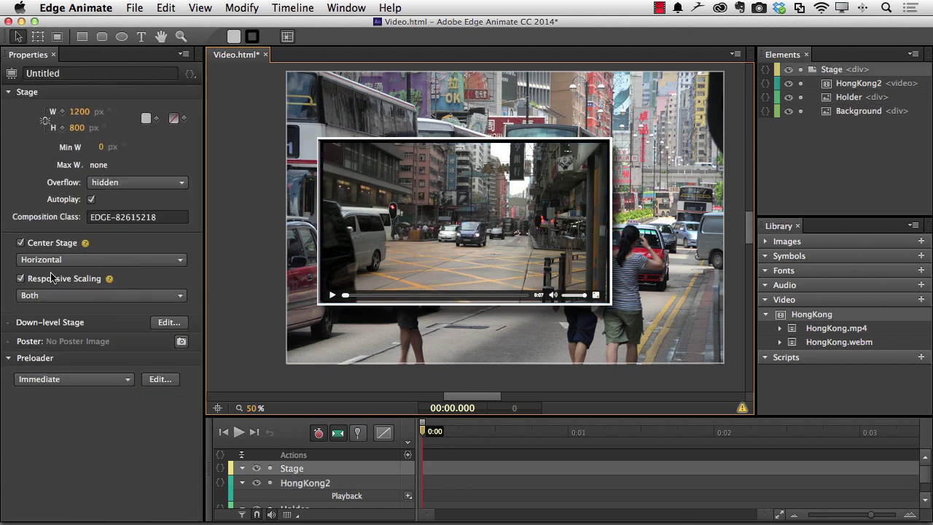